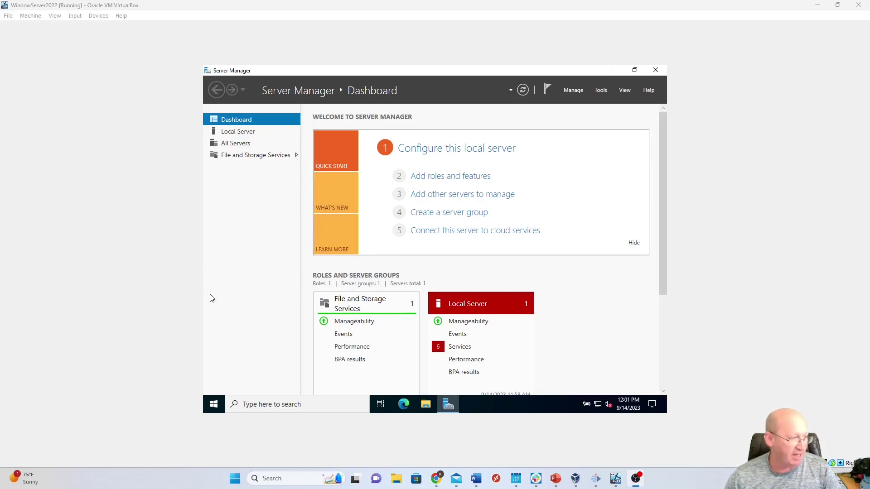
Step: Launch Add Roles and Features from the Manage menu and keep role-based installation
click(578, 92)
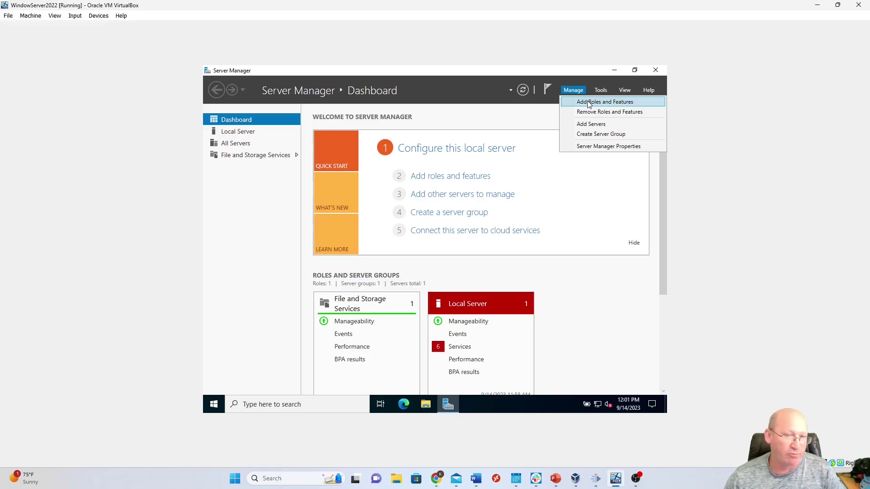
click(589, 103)
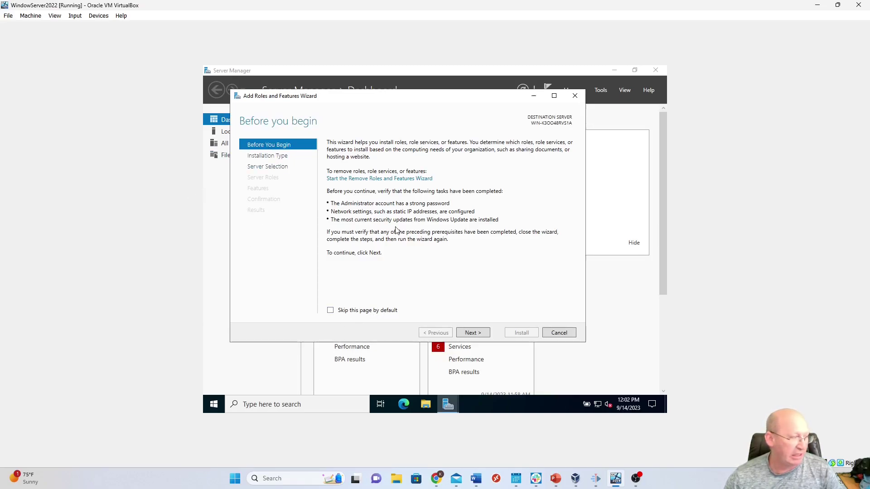
click(477, 334)
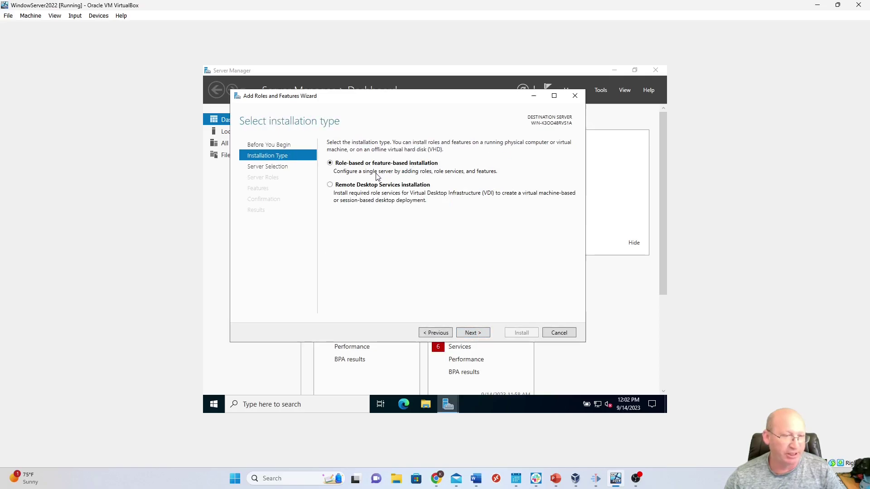
click(480, 333)
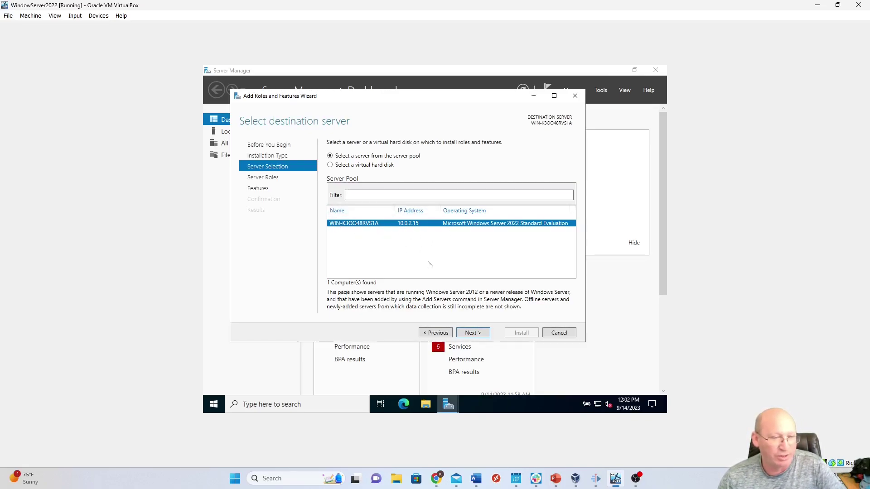
Step: Keep the local server as destination and check Active Directory Domain Services, adding its management features
click(481, 333)
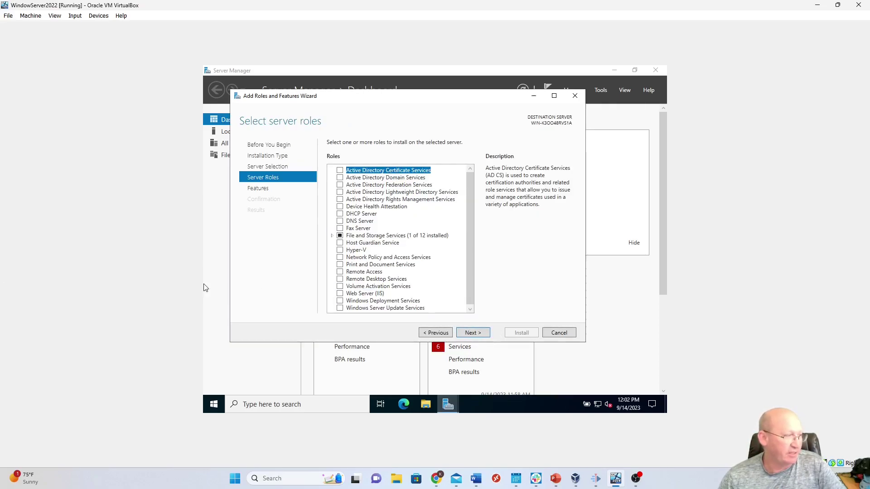
click(389, 179)
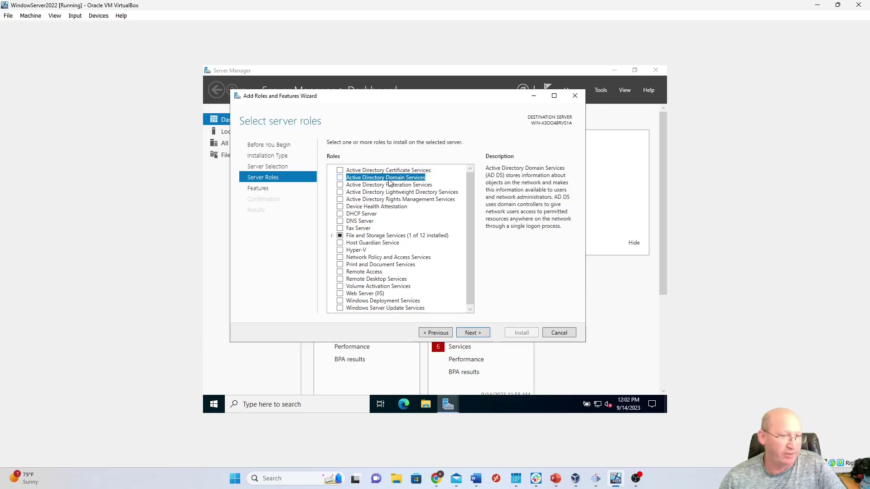
click(340, 178)
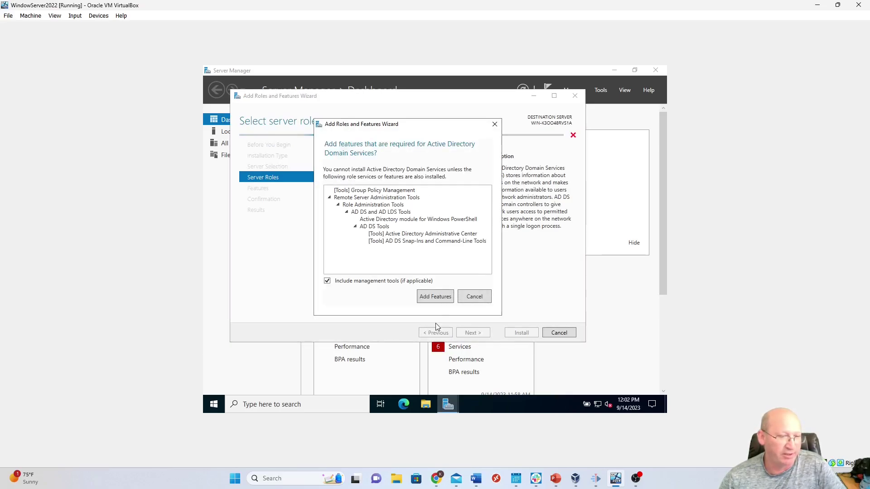
click(435, 297)
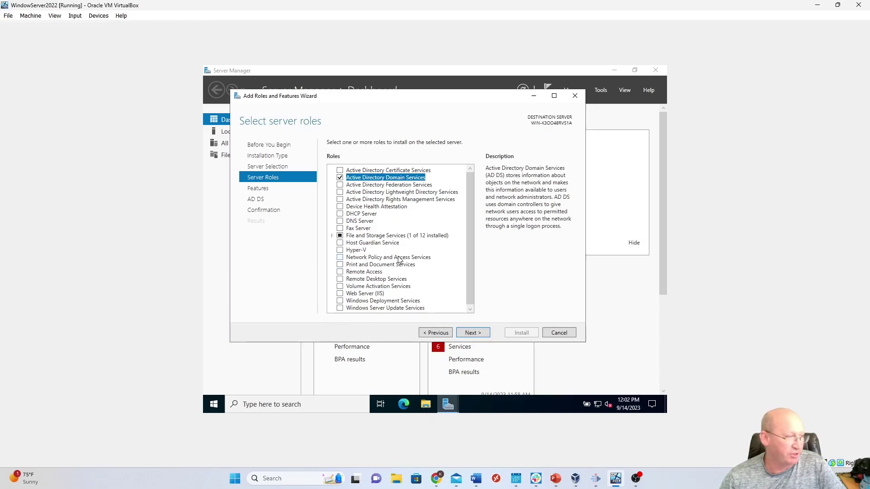
scroll(439, 239, down, 1)
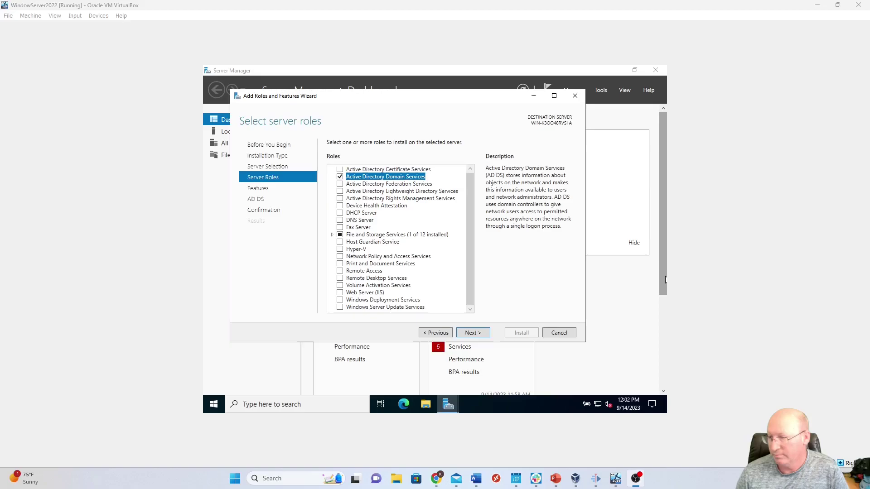
Step: Pass the Features and AD DS pages and install Active Directory Domain Services
click(269, 190)
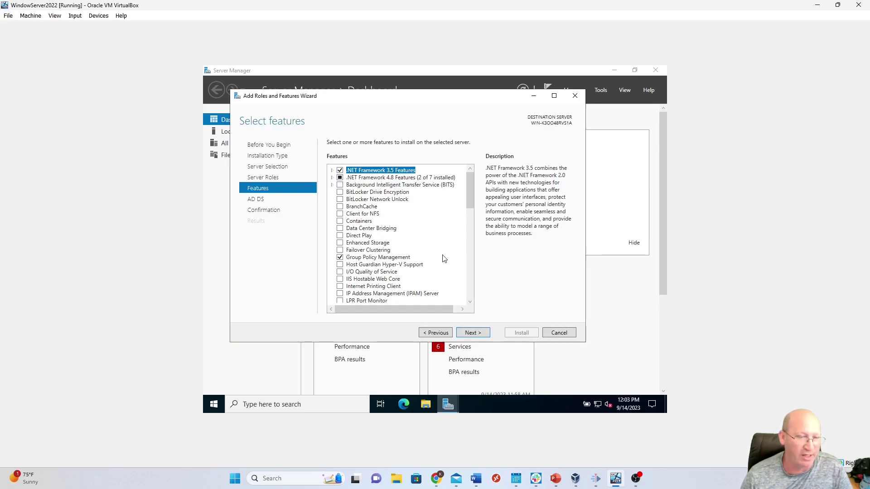
click(480, 334)
click(472, 333)
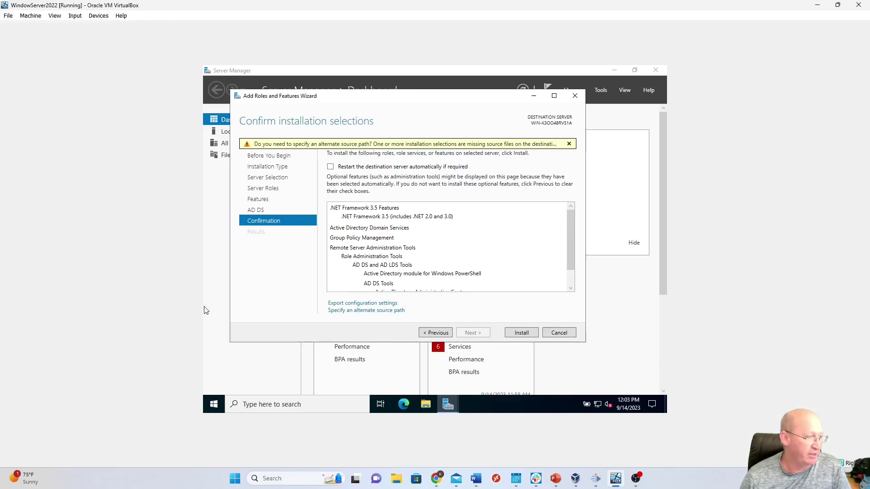
click(521, 334)
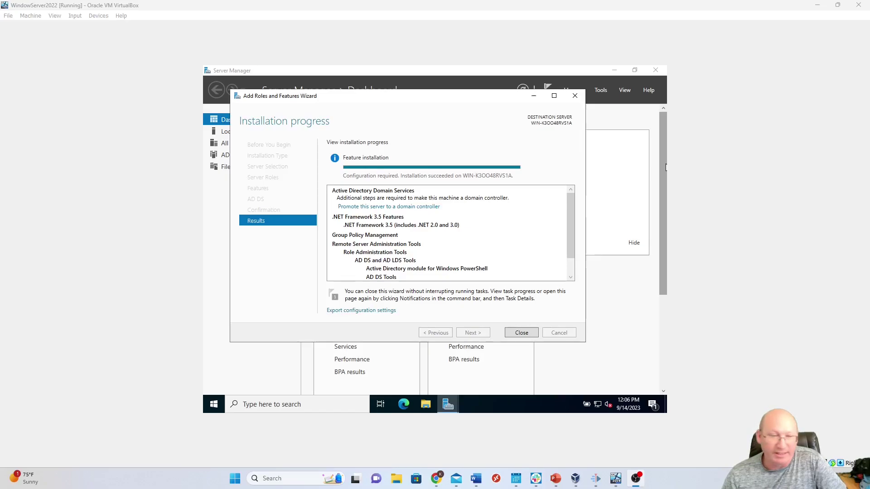
Step: Close the installation wizard and choose 'Promote this server to a domain controller' from notifications
click(521, 333)
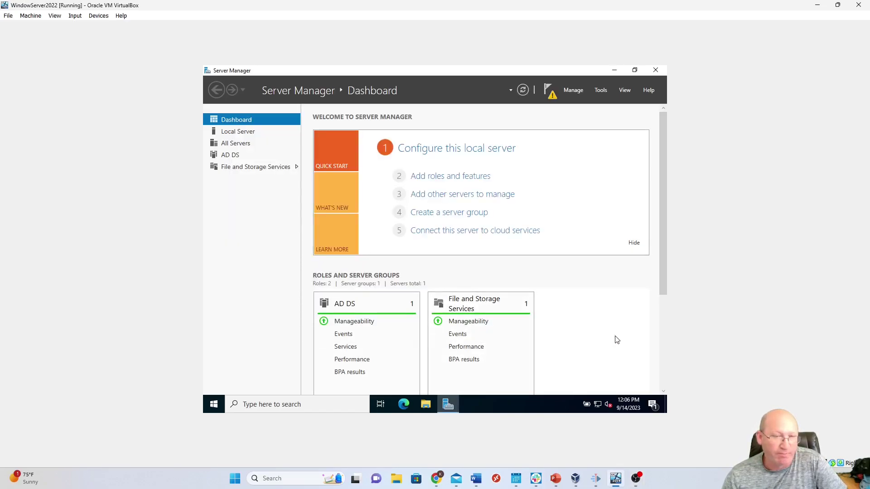
click(551, 93)
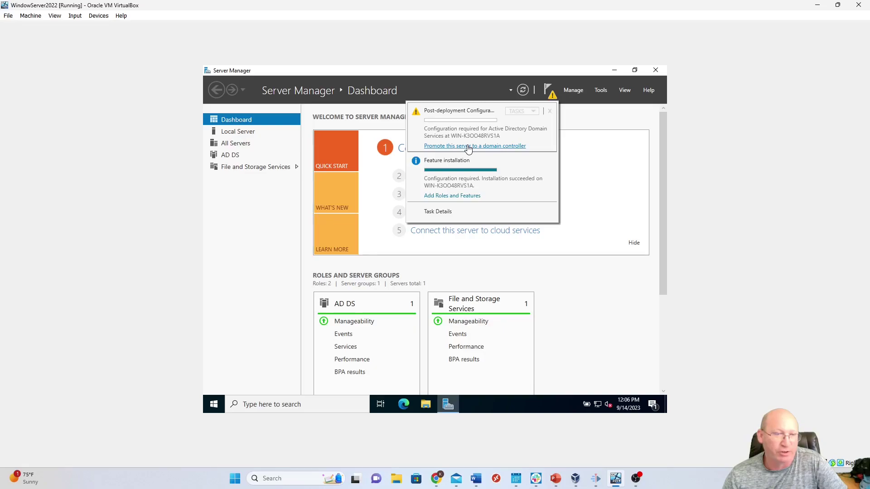
click(446, 147)
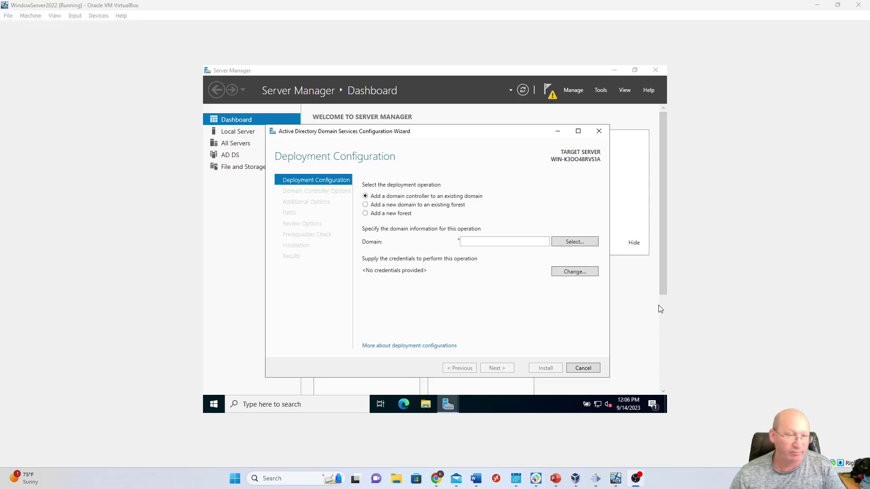
Step: Choose to add a new forest and enter a single-label root domain name
click(386, 218)
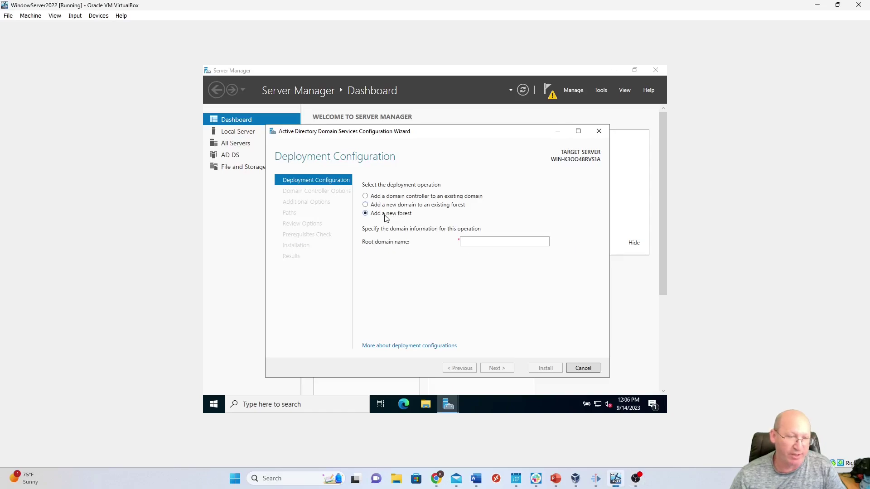
click(484, 242)
text(Kendrick)
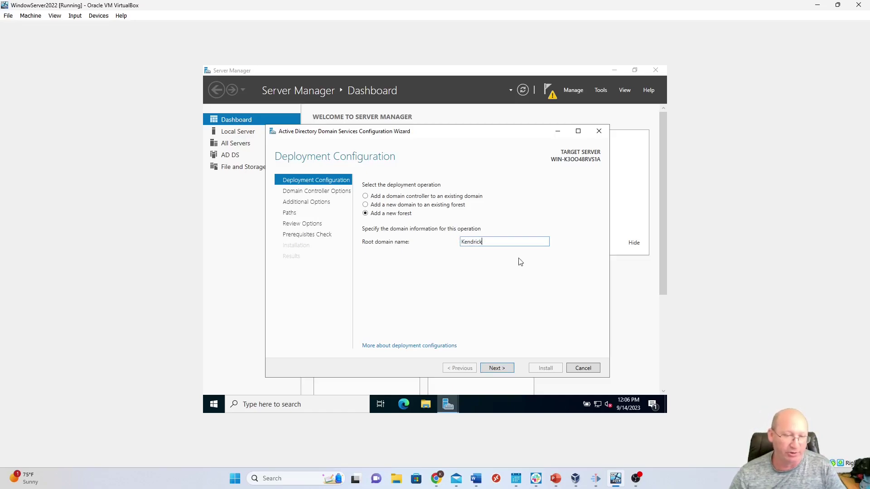
click(497, 368)
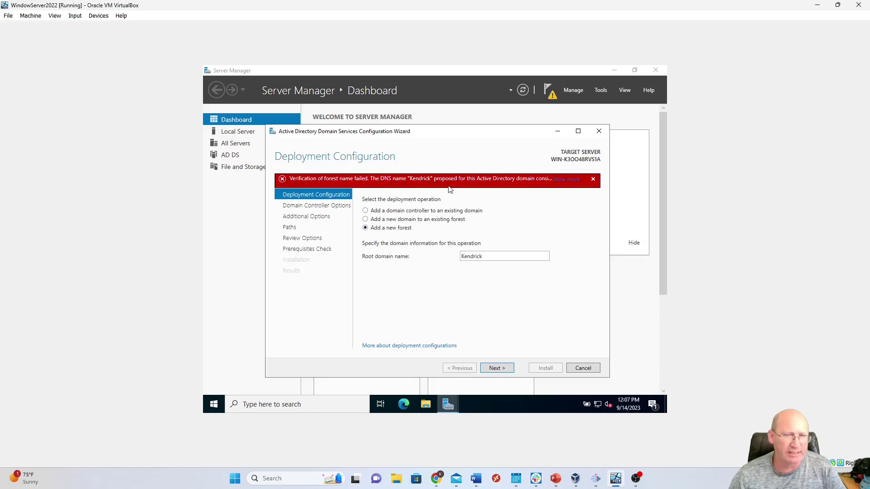
Step: Review the forest name error, then change the root domain to a fully qualified .com name
click(566, 180)
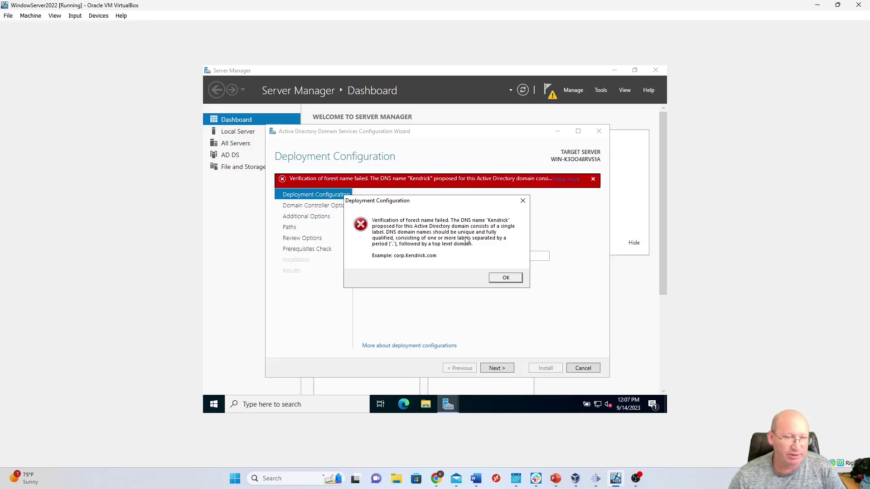
click(513, 278)
double_click(496, 255)
double_click(499, 255)
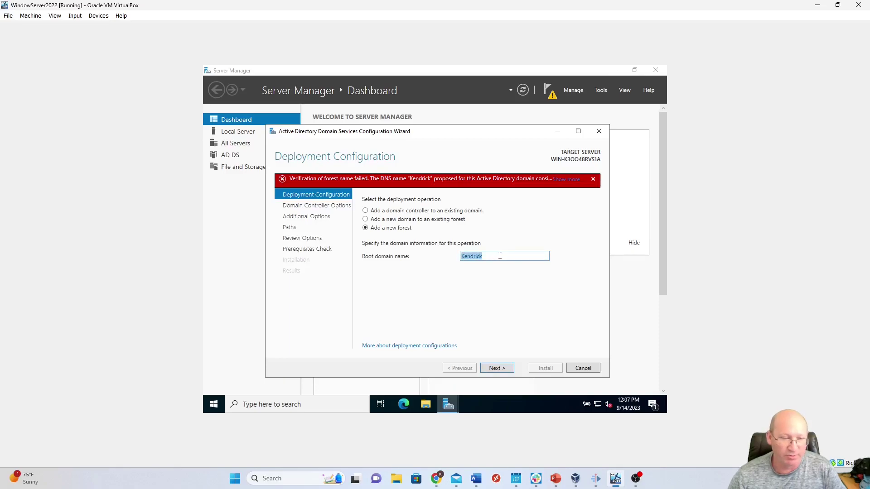
click(500, 256)
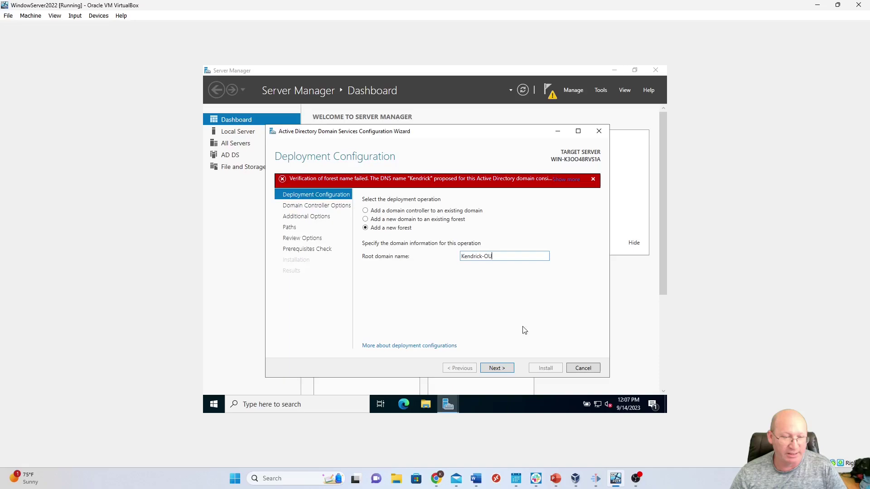
click(505, 371)
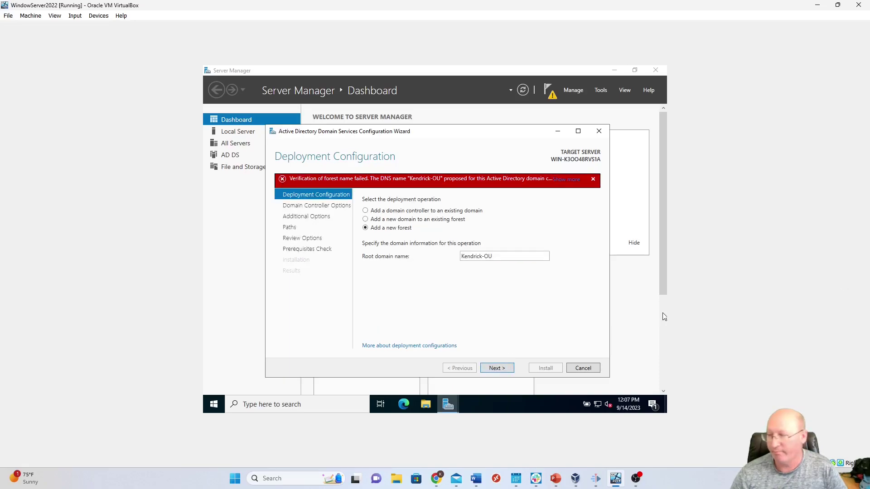
key(alt+Tab)
key(alt+Tab)
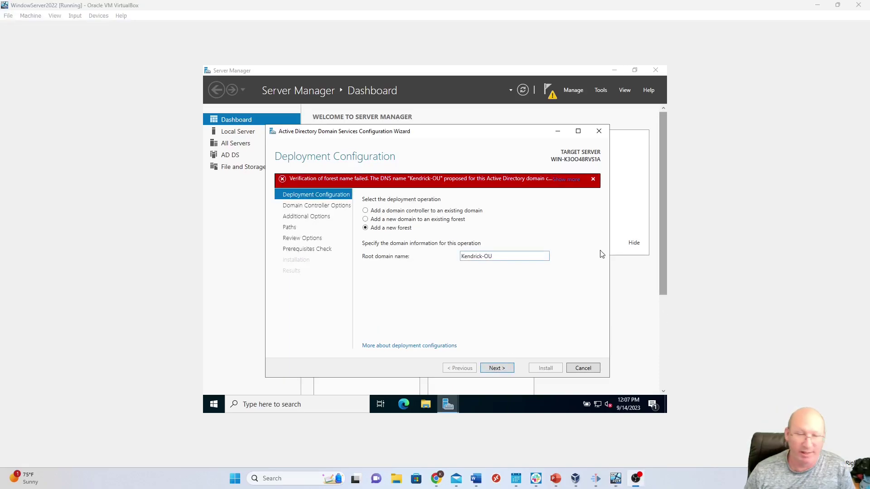
click(512, 257)
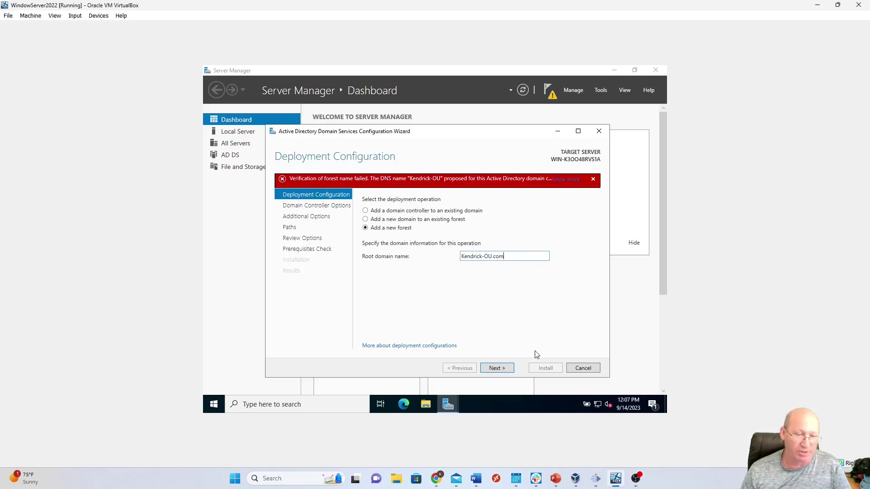
click(492, 370)
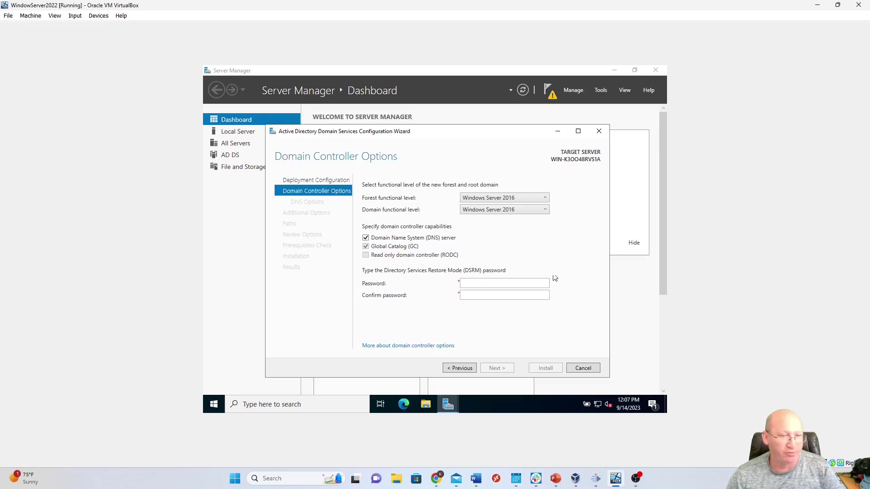
Step: Keep Windows Server 2016 forest level and enter and confirm the DSRM password
click(531, 198)
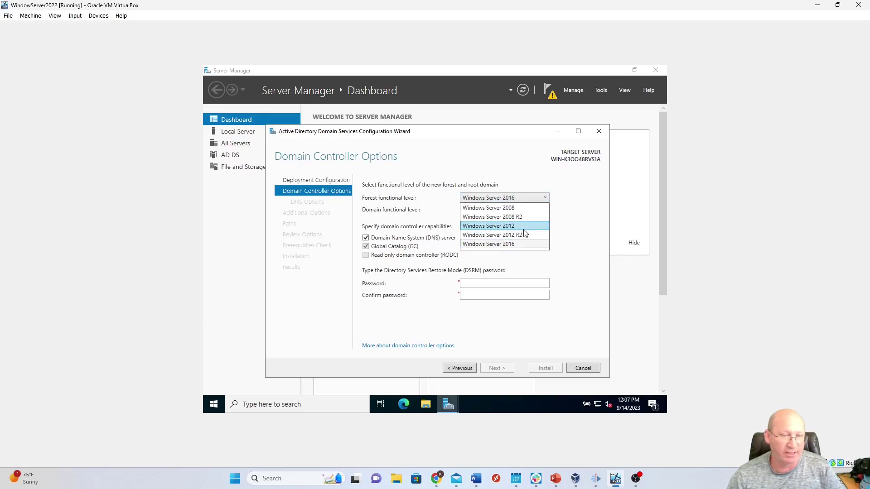
click(604, 189)
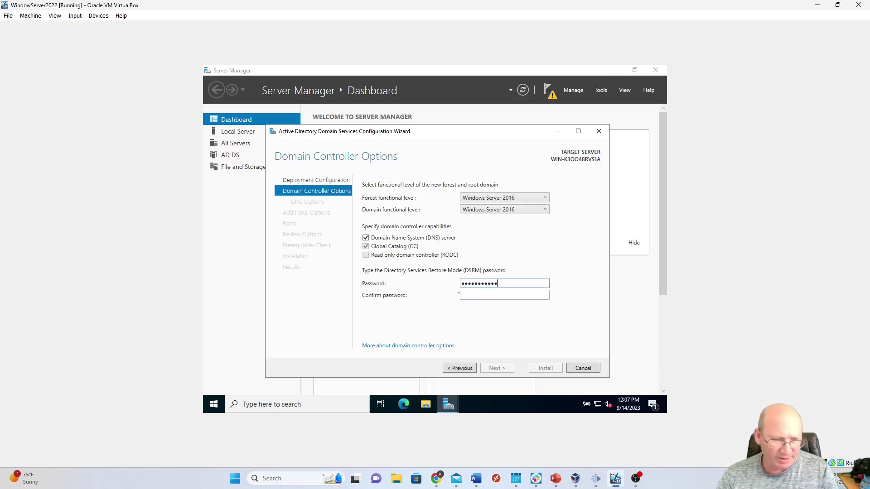
text(!)
key(Tab)
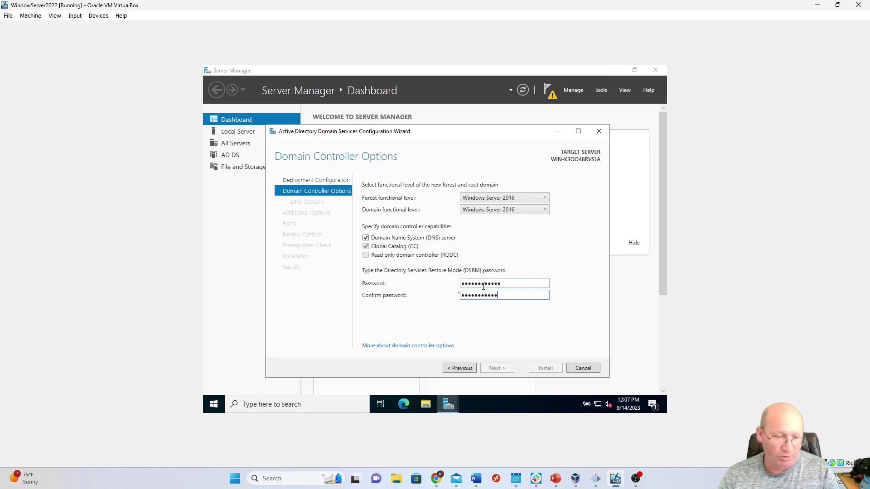
text(!)
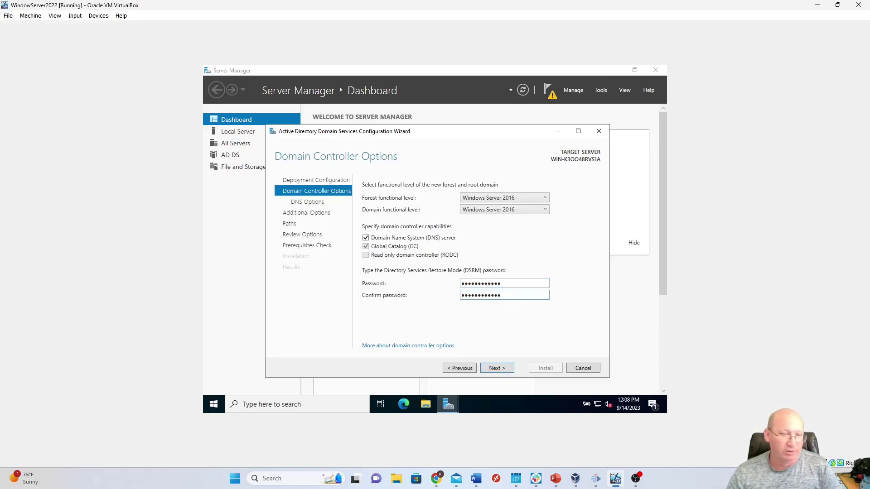
click(497, 368)
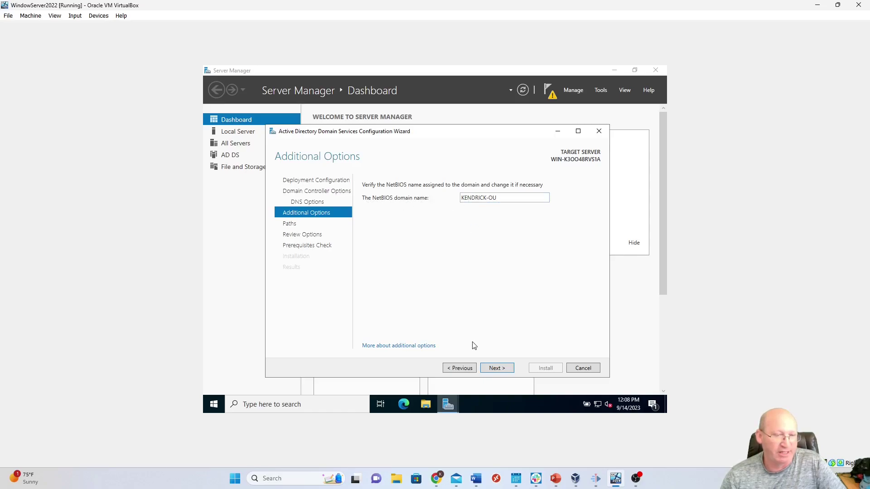
Step: Accept the suggested NetBIOS name and default database, log and SYSVOL folders, then run prerequisite checks
click(504, 370)
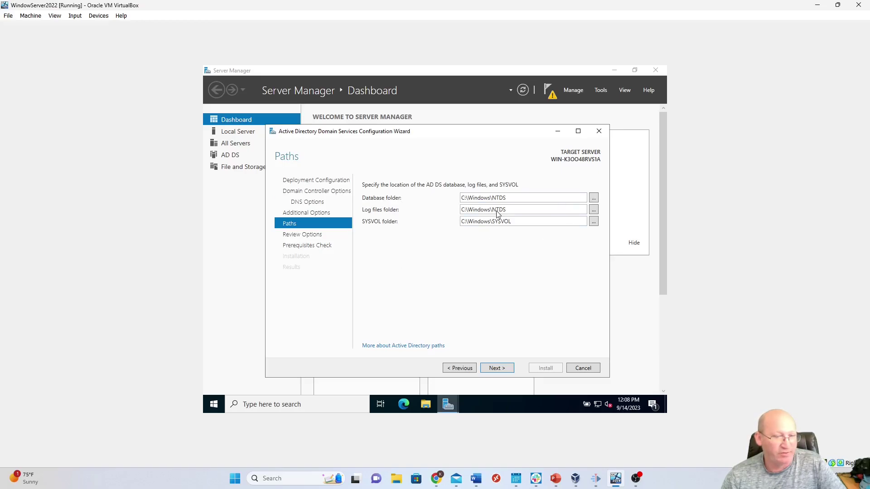
click(510, 368)
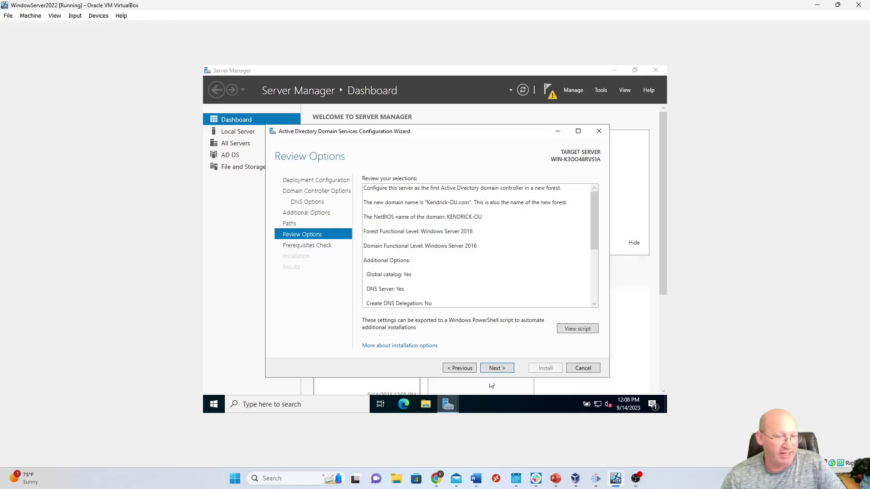
click(513, 367)
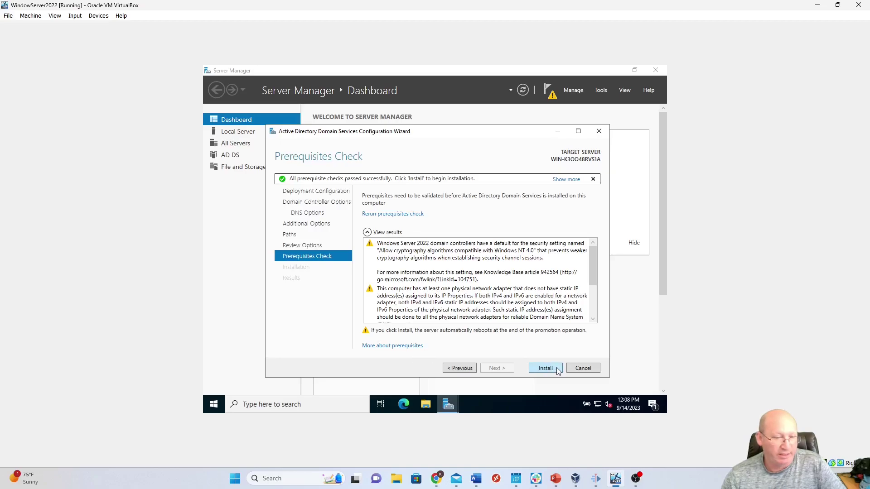
Step: Install AD DS to promote the server, then dismiss the sign-out notice
click(557, 370)
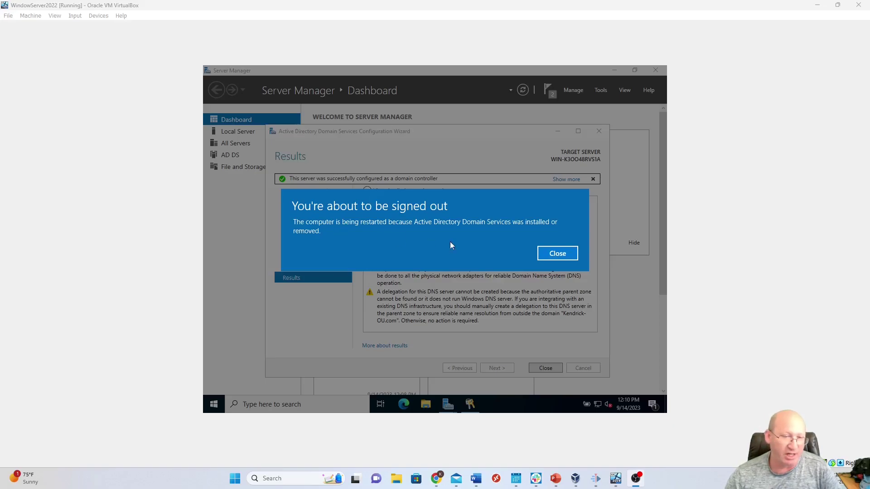
click(557, 254)
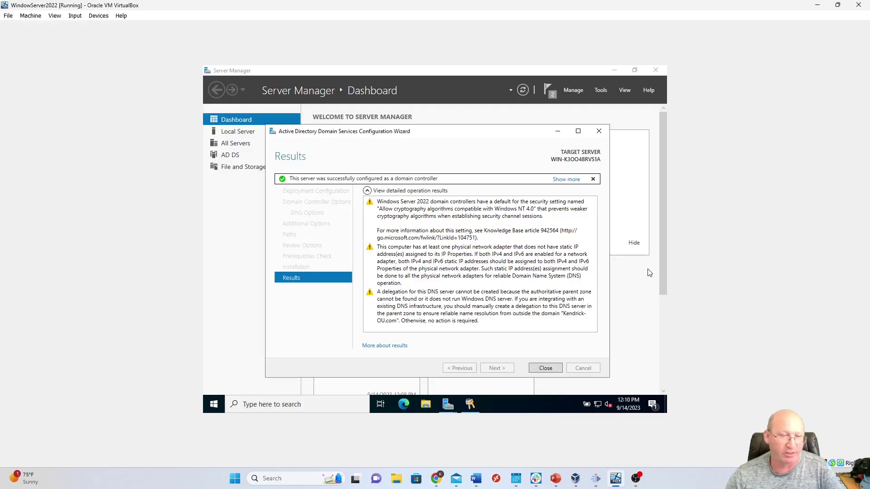